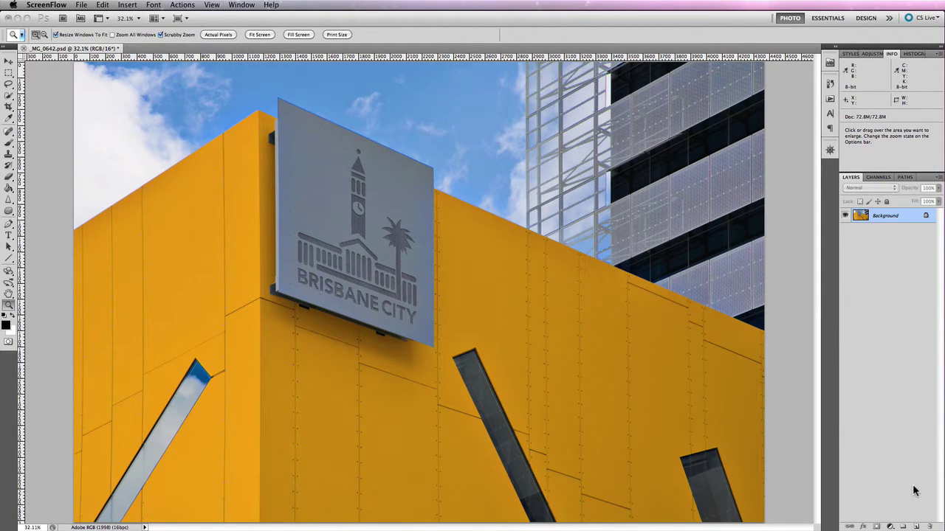
Activate the Quick Selection Tool
click(913, 484)
key(v)
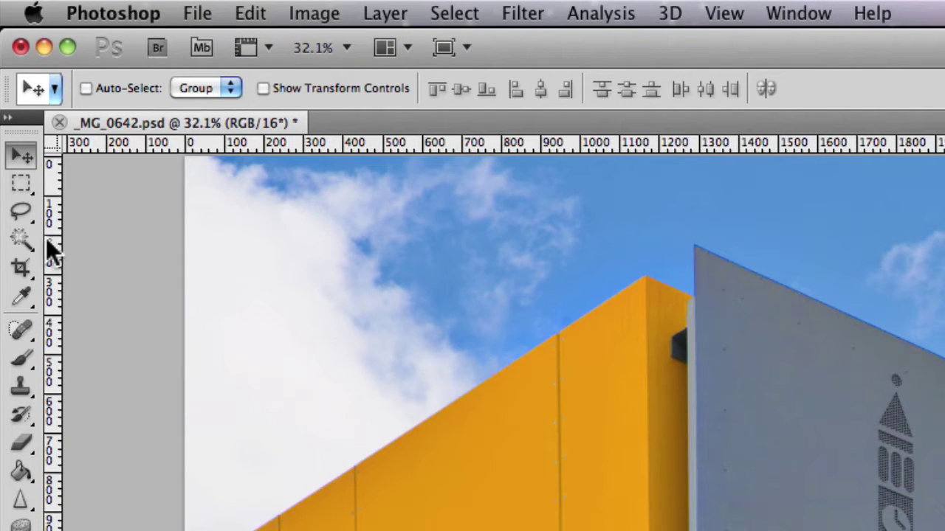
click(22, 238)
click(24, 244)
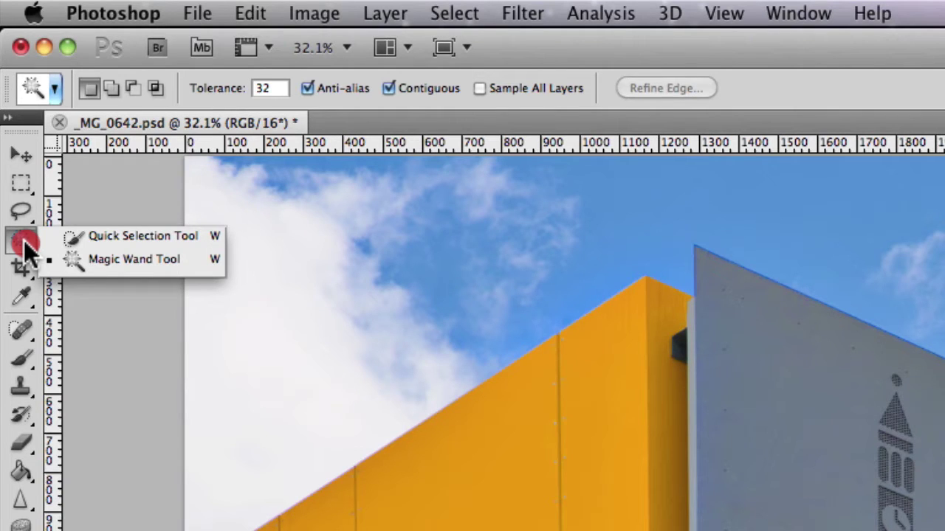
drag(24, 247, 51, 248)
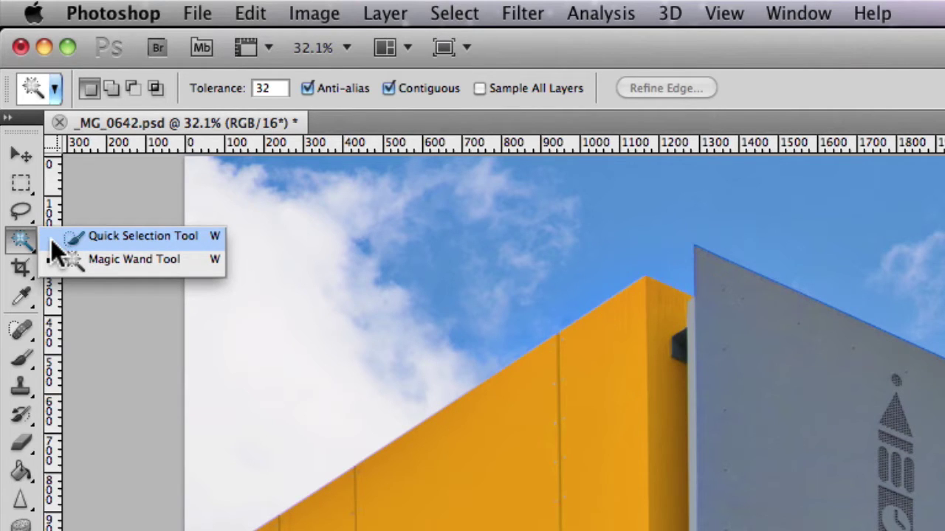
click(51, 240)
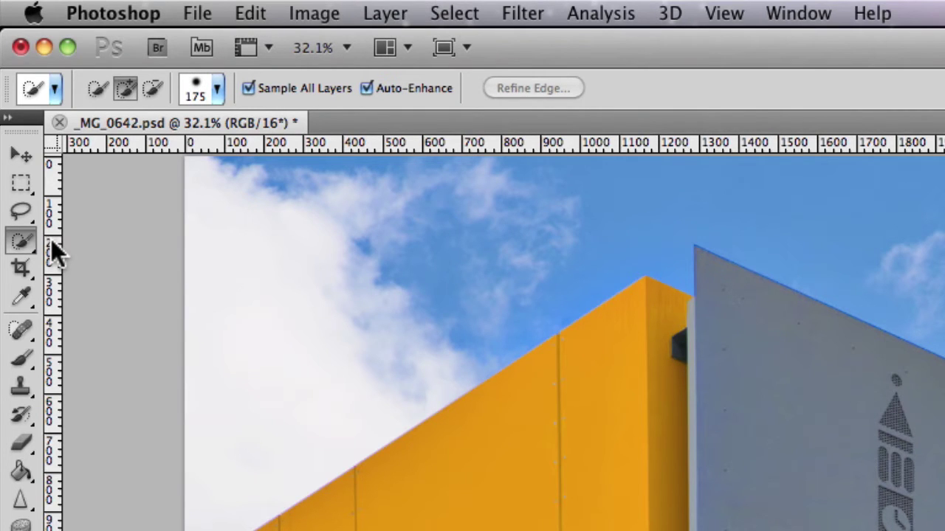
Go through the Quick Selection Tool's new and add modes and set it to subtract from the selection
click(97, 90)
click(127, 89)
click(154, 90)
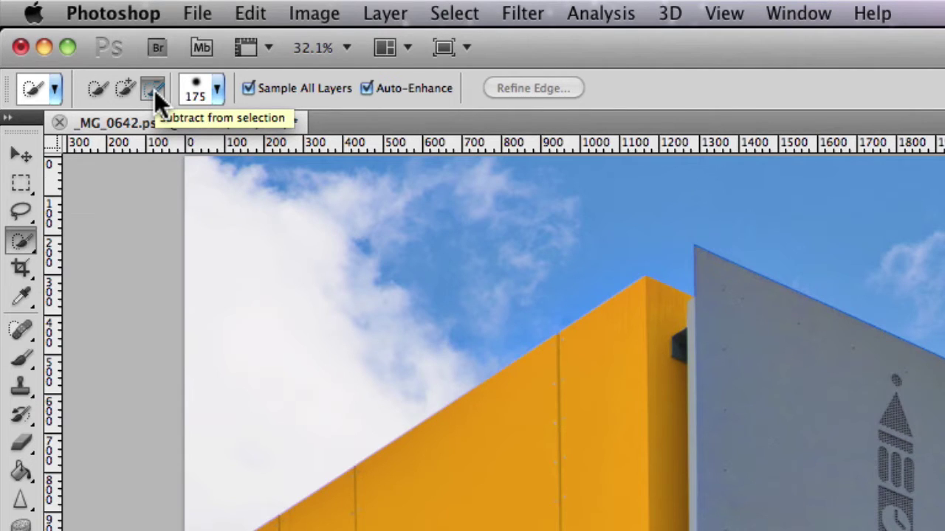
Try Off and Pen Pressure as the selection brush's size control, then return it to Stylus Wheel
click(218, 90)
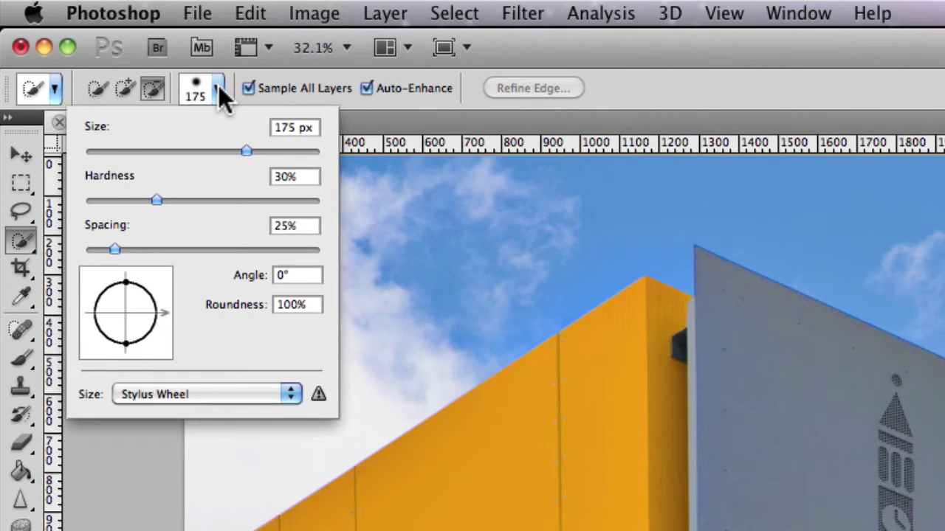
click(267, 399)
click(263, 363)
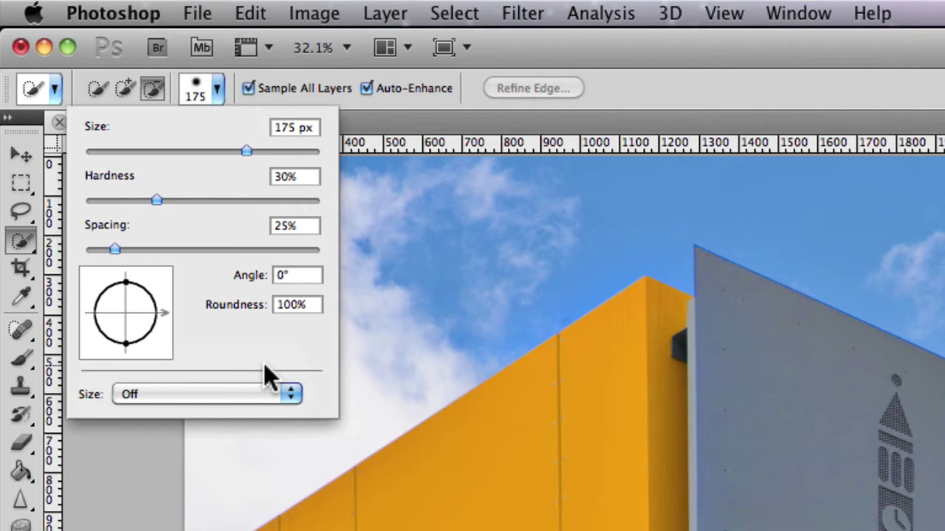
click(291, 393)
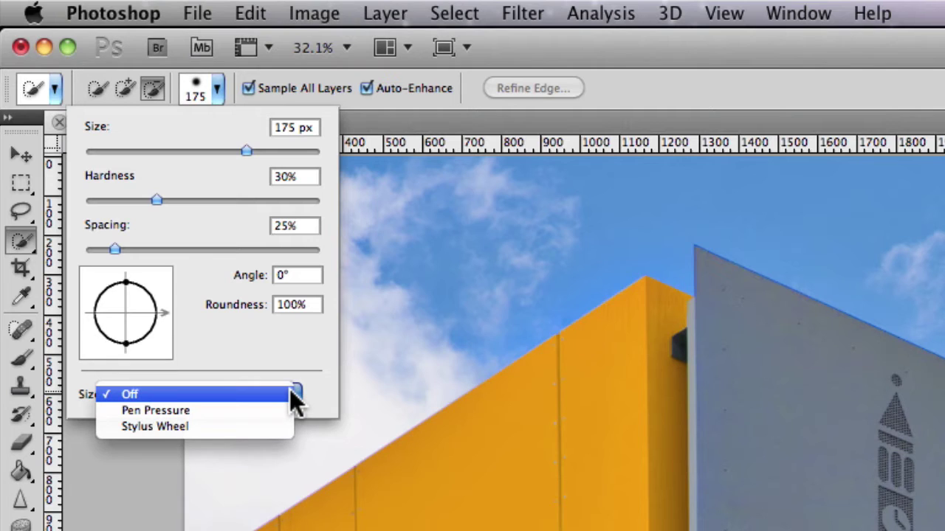
click(199, 411)
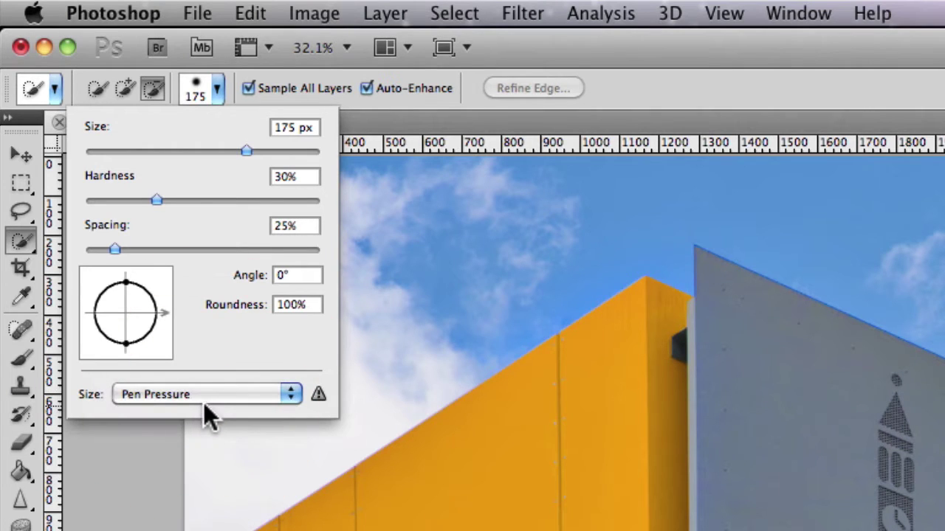
click(215, 394)
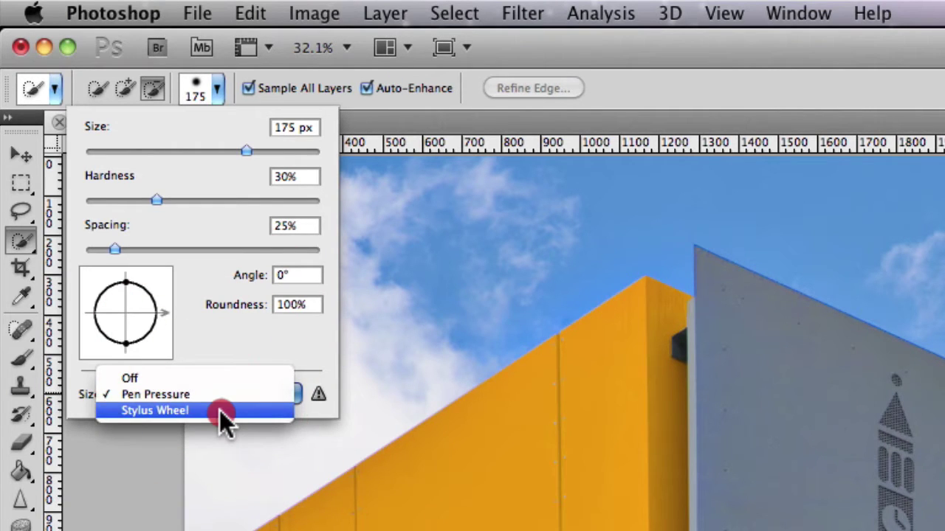
click(219, 410)
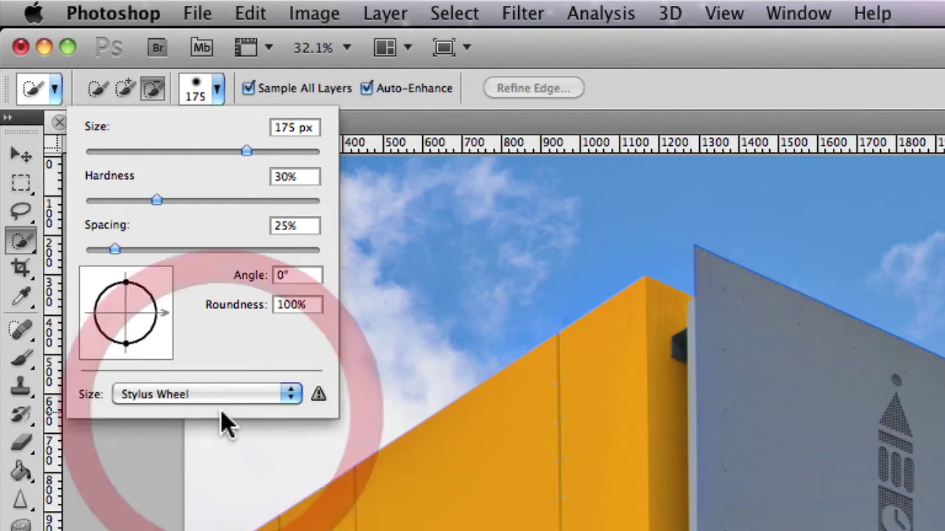
click(282, 393)
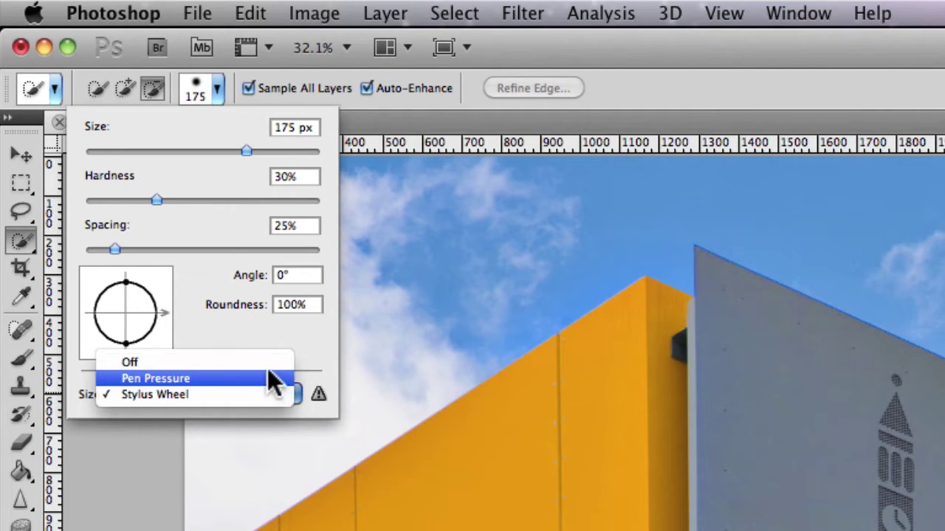
click(311, 361)
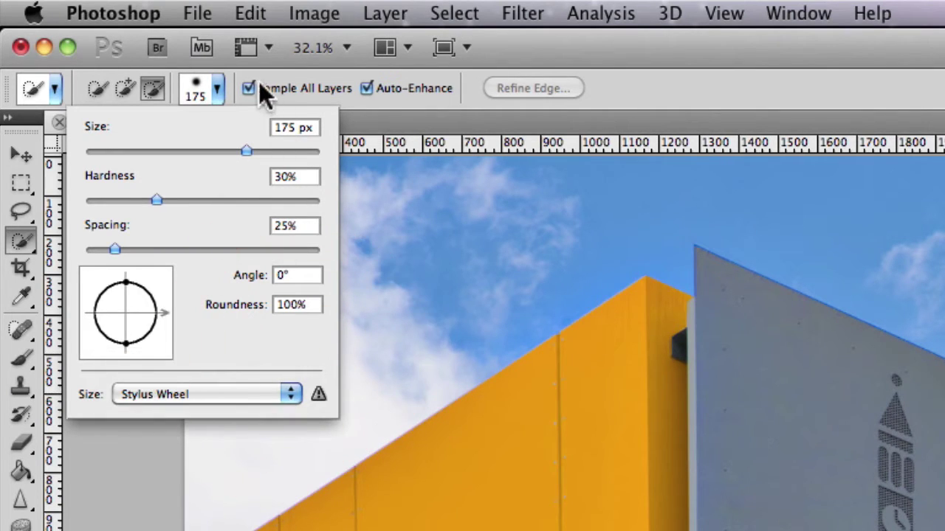
click(219, 85)
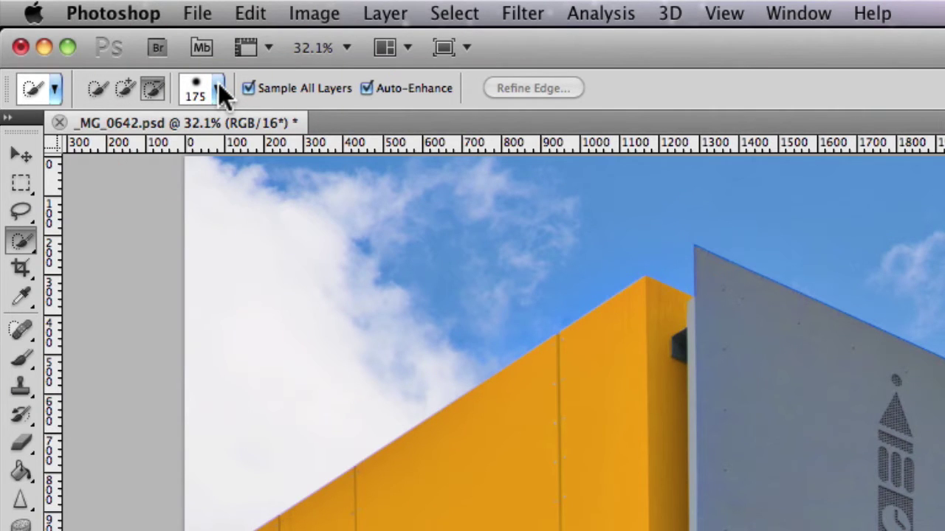
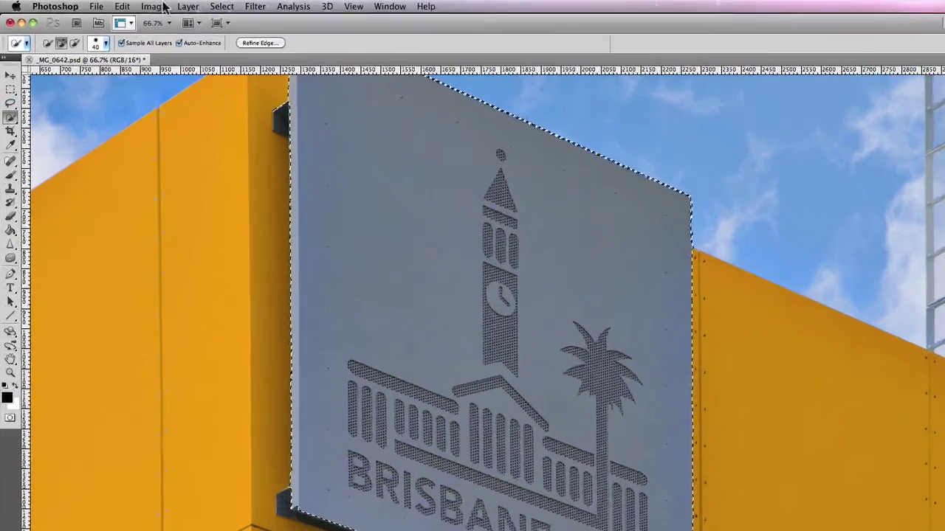
Deselect the selection around the grey Brisbane City sign
click(255, 6)
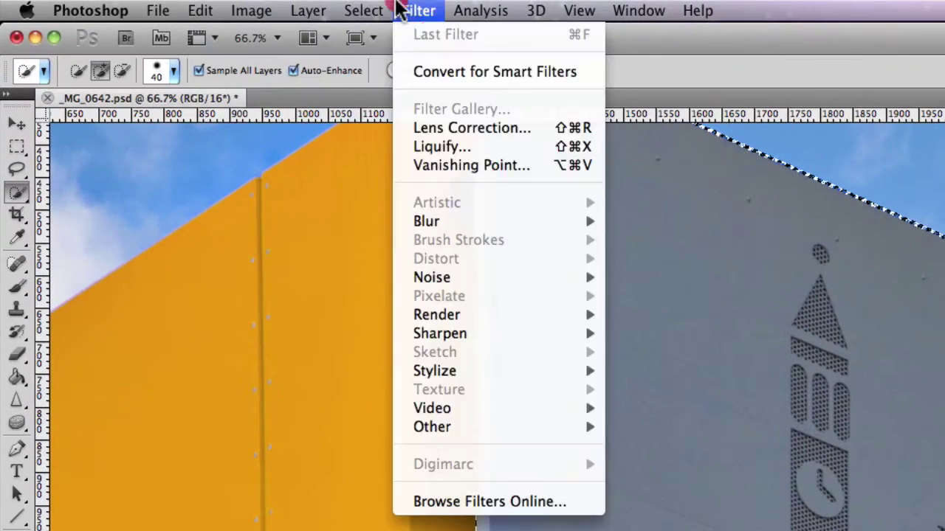
mouse_move(222, 6)
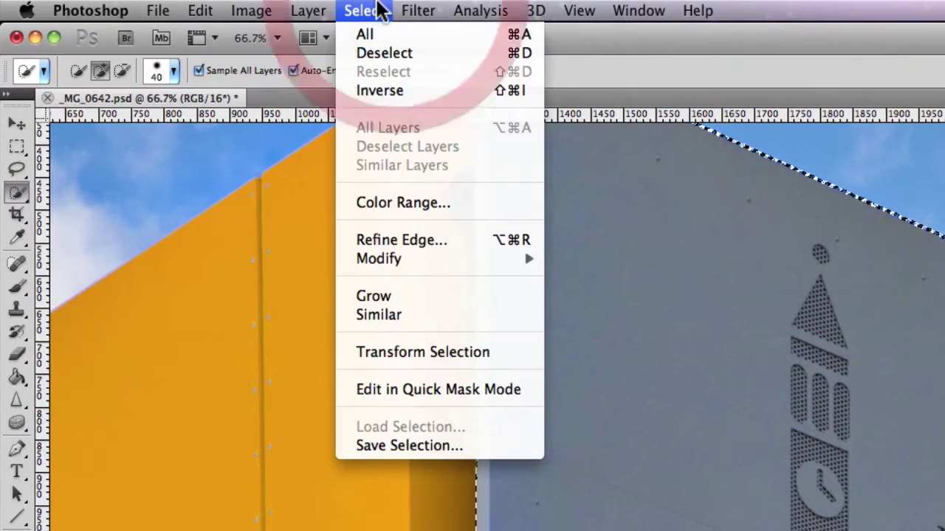
click(413, 51)
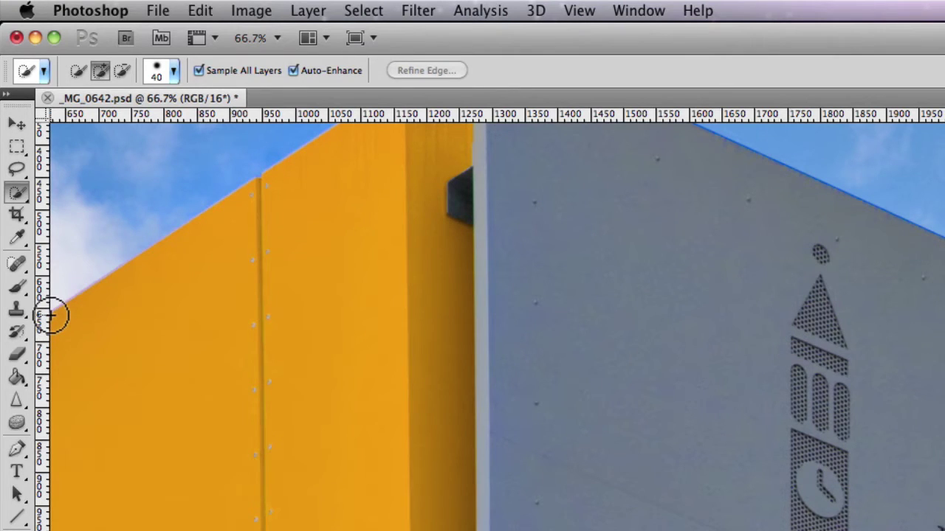
Switch to the Magic Wand Tool with the whole Brisbane City sign in view
click(22, 192)
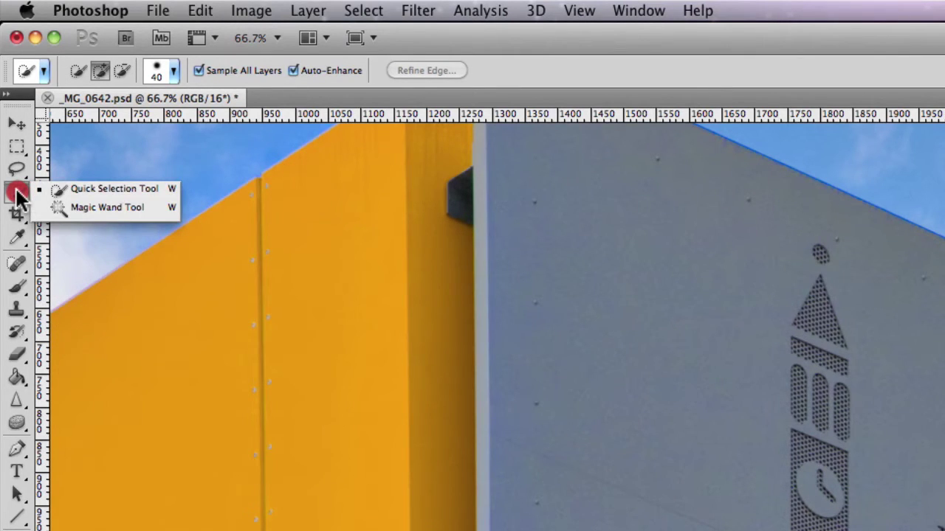
click(96, 208)
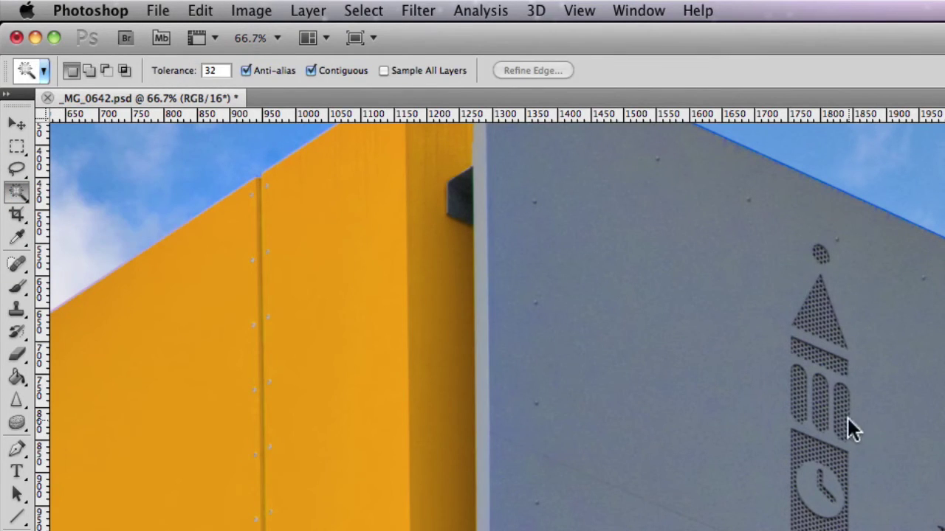
key(z)
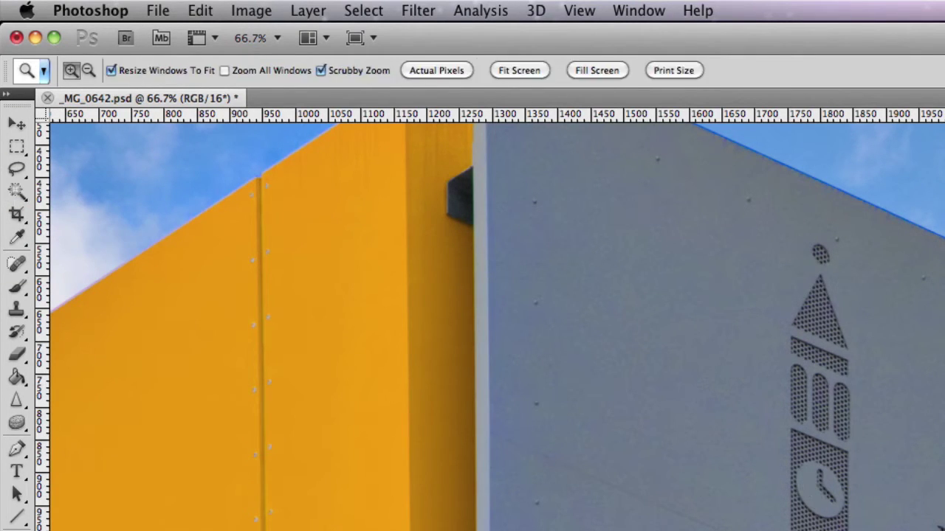
alt+click(823, 509)
scroll(844, 517, up, 2)
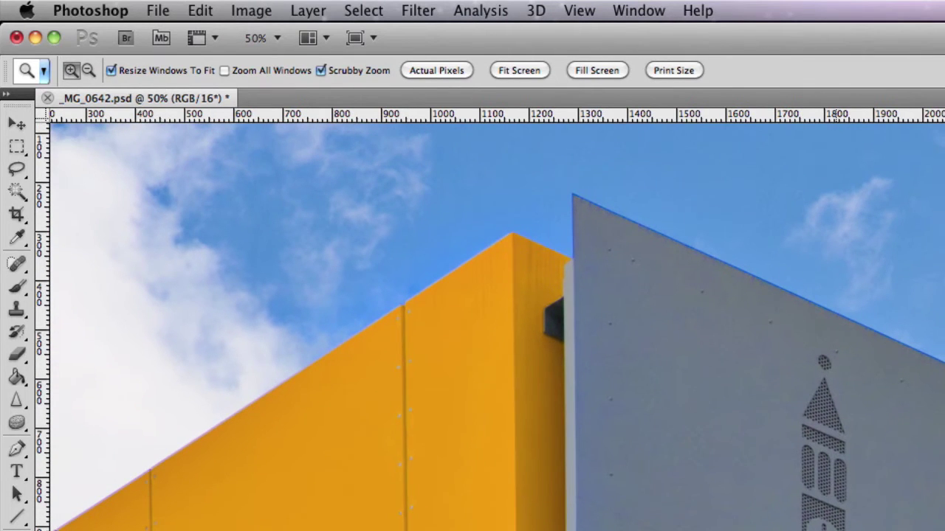
click(17, 192)
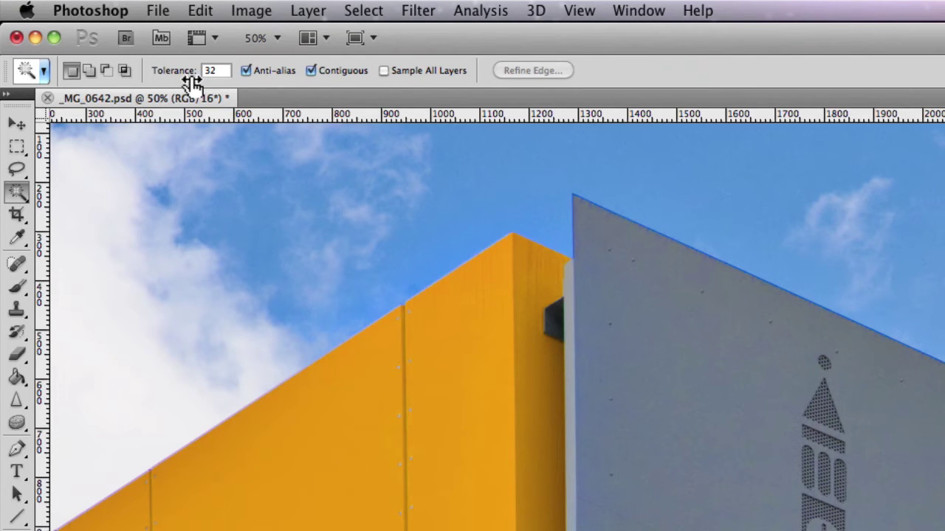
Set the Magic Wand tolerance to 200 and select similar tones by sampling the grey sign
click(212, 70)
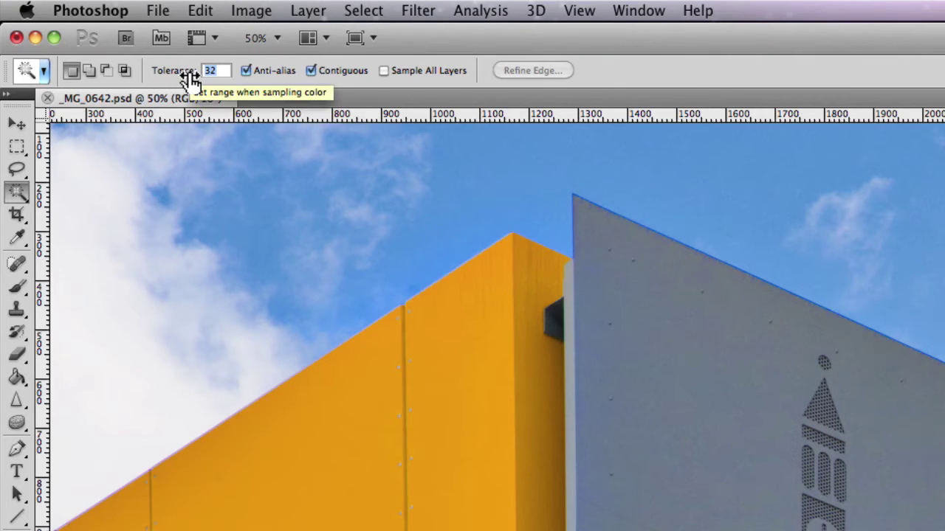
text(200)
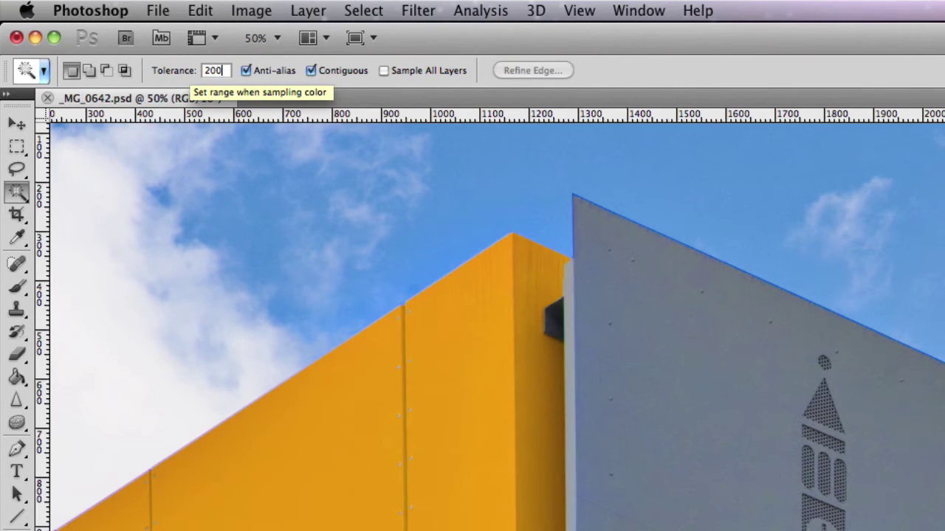
click(536, 39)
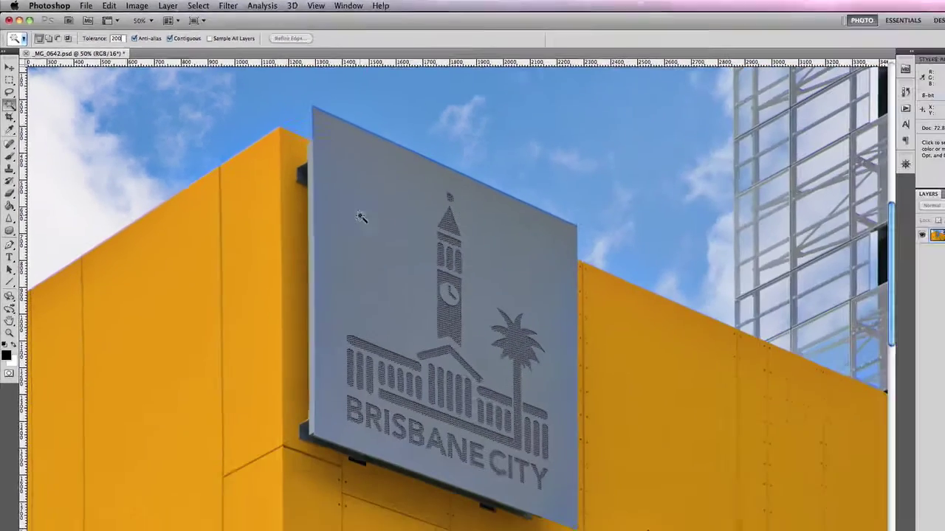
click(330, 198)
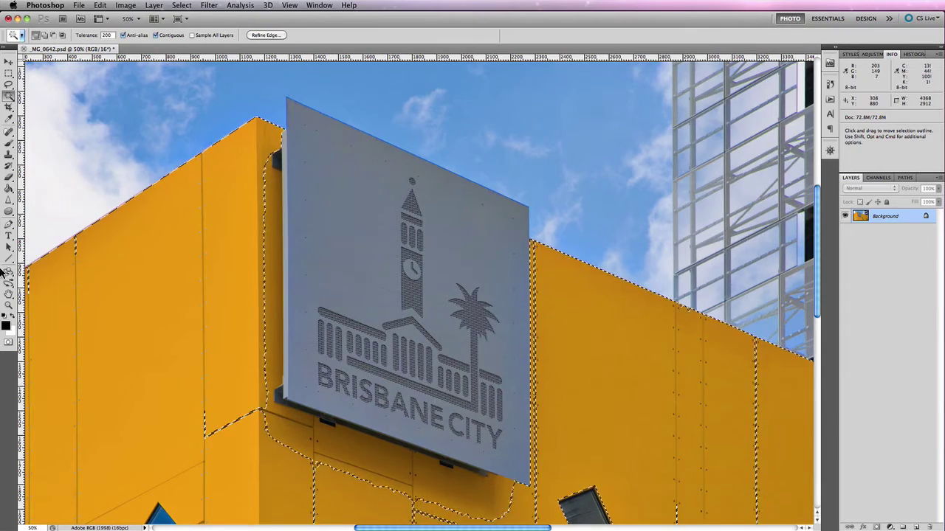
Set the Magic Wand tolerance to 32 and reselect just the sign by sampling its grey surface
key(z)
alt+click(399, 296)
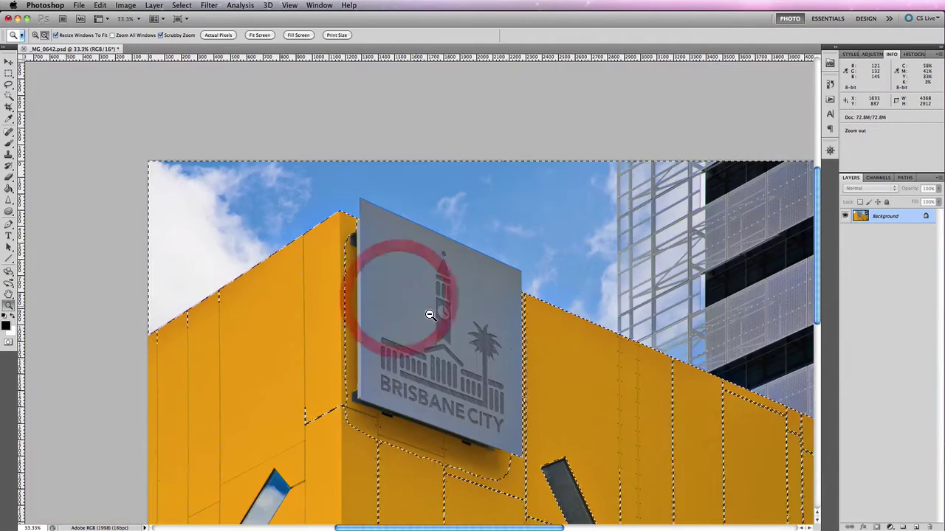
drag(520, 352, 433, 262)
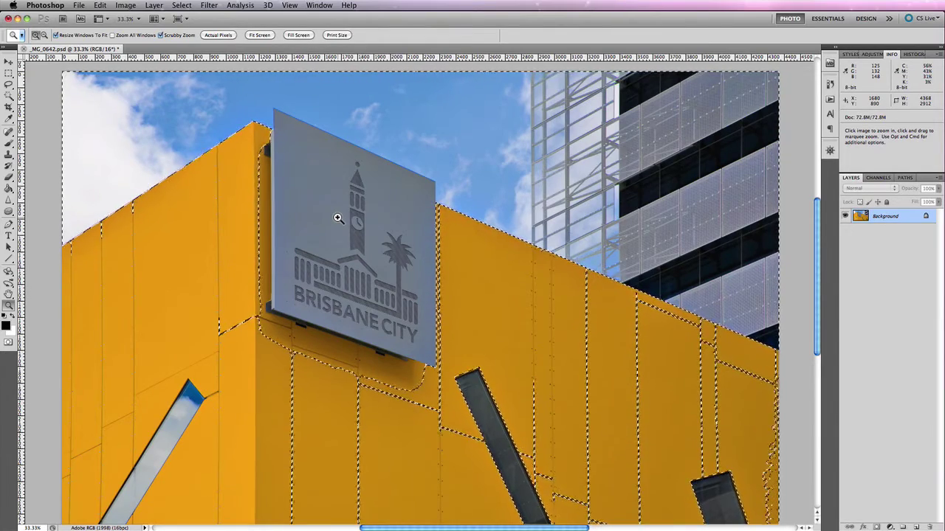
click(8, 96)
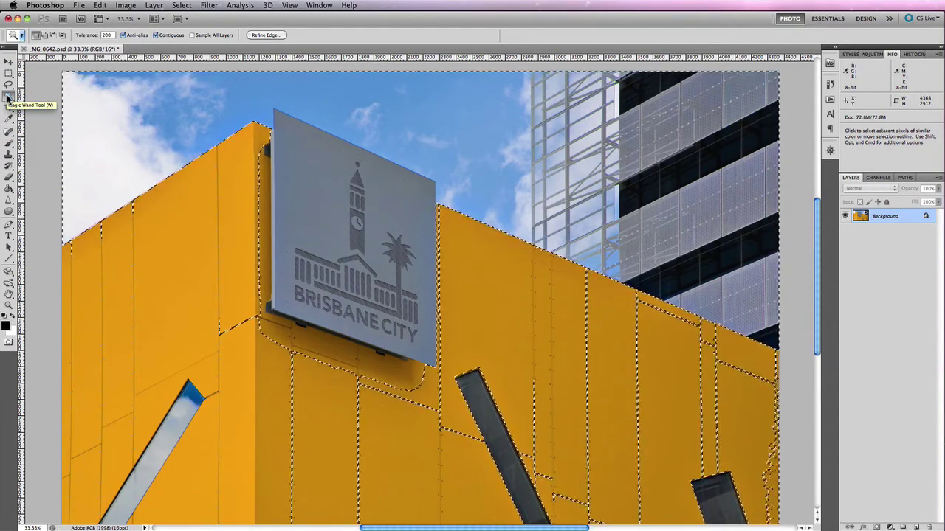
click(109, 34)
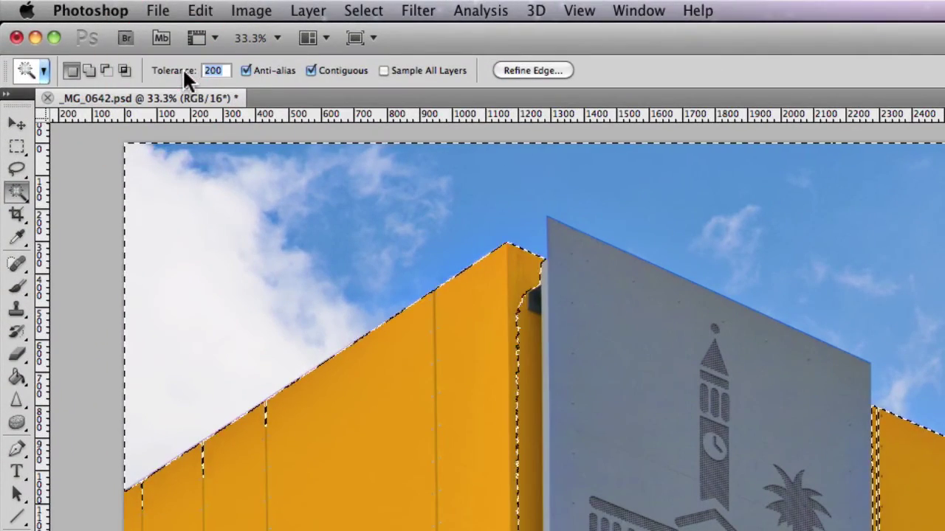
text(32)
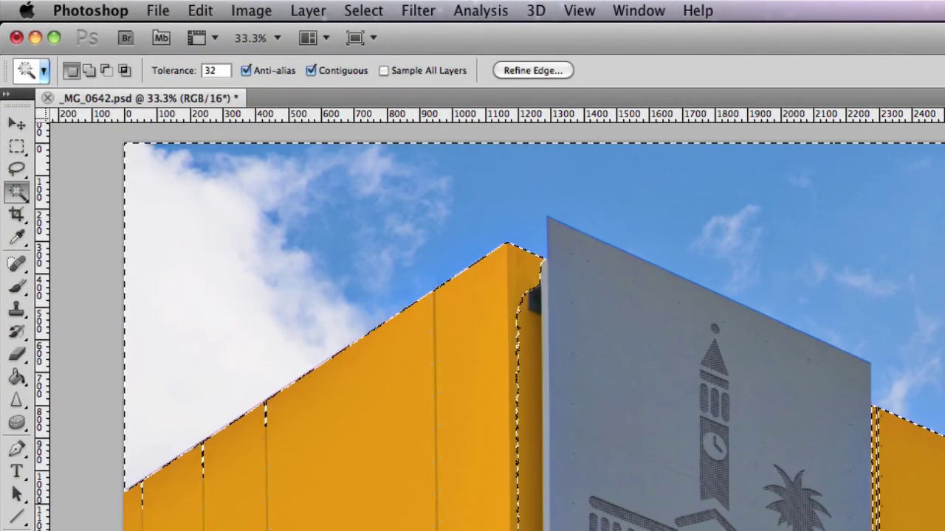
click(458, 178)
click(624, 377)
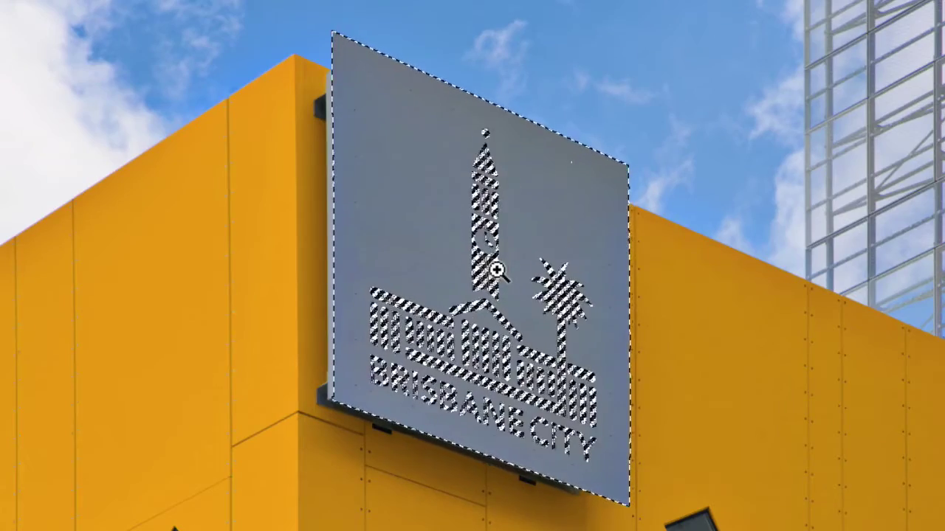
Examine the edges of the sign's selection up close and clear the selection
click(476, 260)
drag(482, 249, 552, 346)
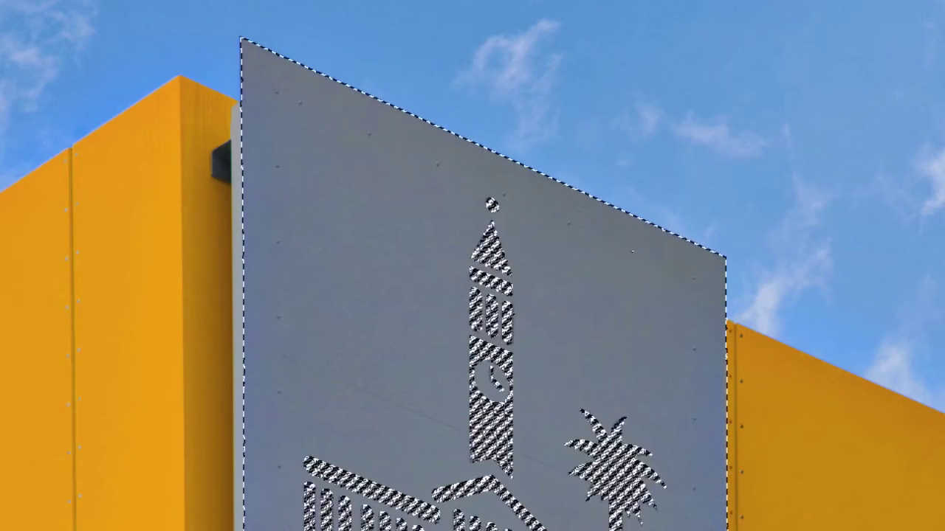
click(374, 256)
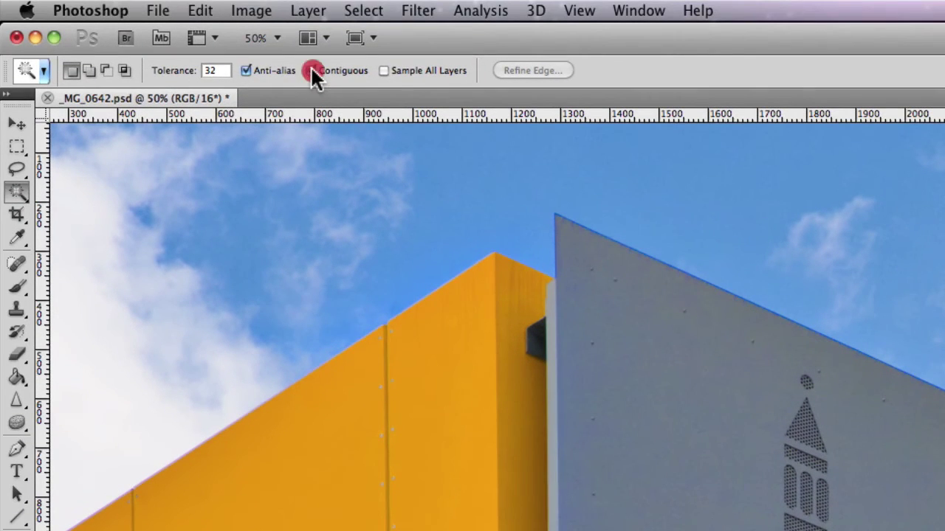
Turn off Contiguous for the Magic Wand and select matching greys across the whole photo by sampling the sign
click(312, 69)
click(681, 443)
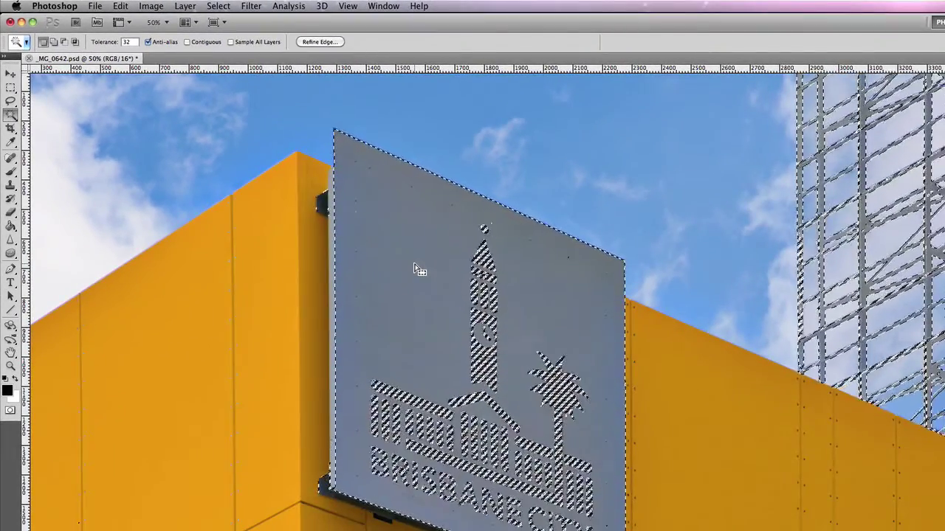
scroll(487, 295, right, 10)
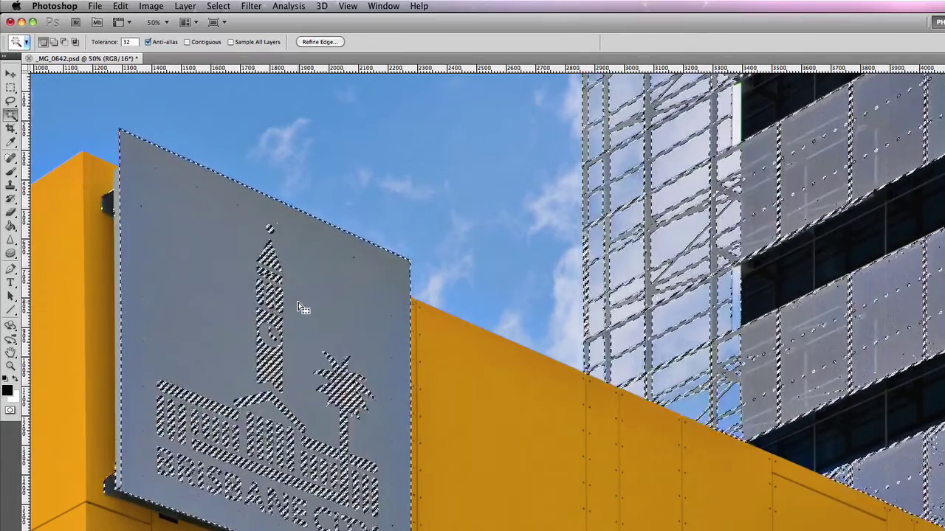
Clear the selection and reselect only the grey sign with Contiguous turned on, and enable Sample All Layers
click(187, 42)
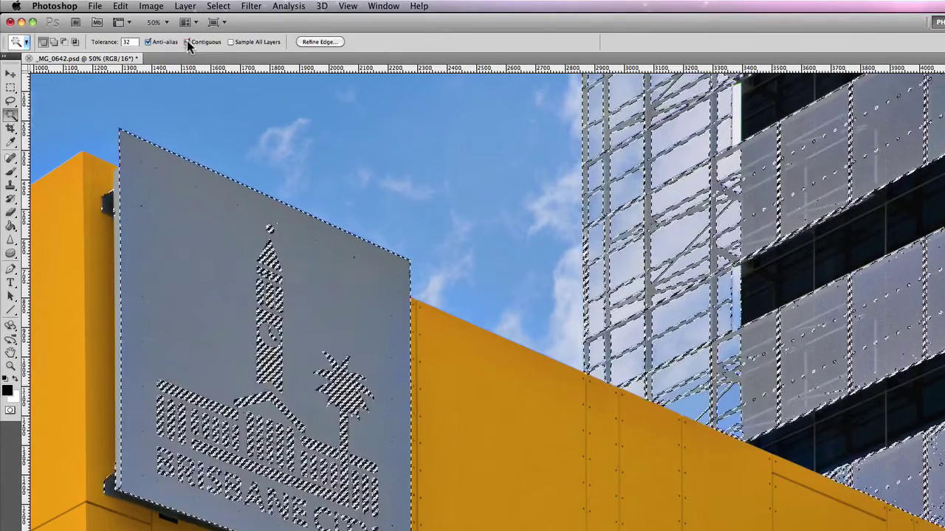
click(189, 208)
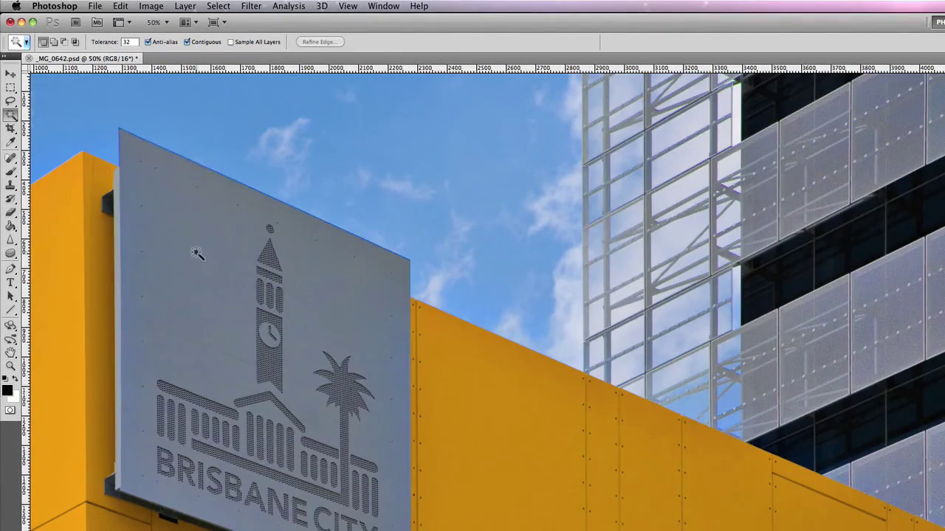
click(200, 263)
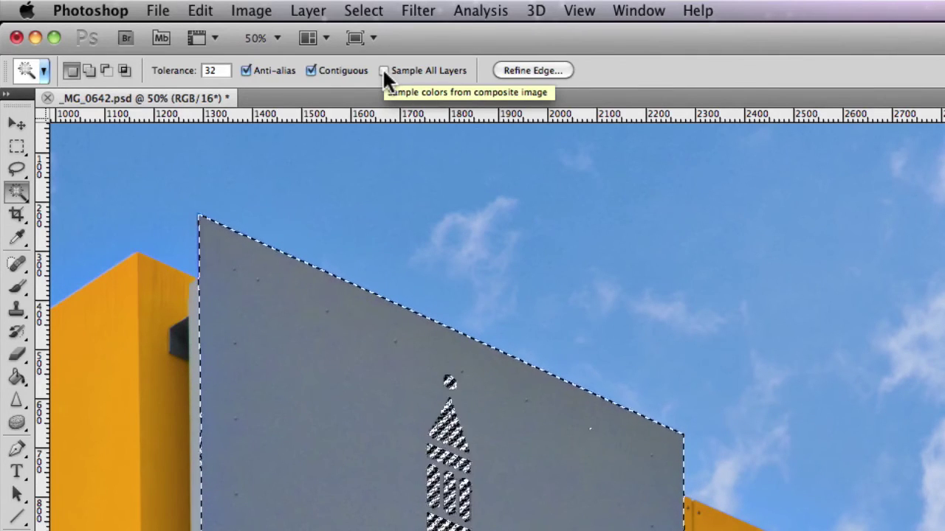
click(383, 70)
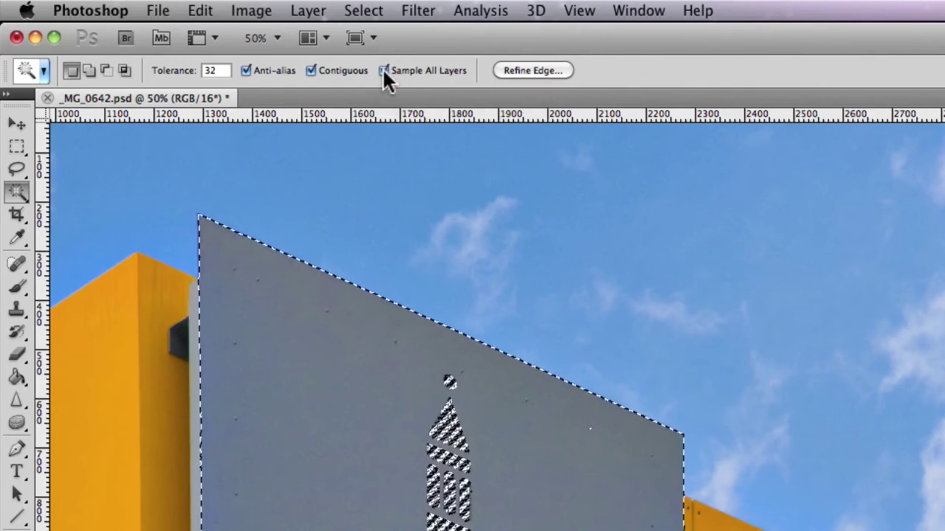